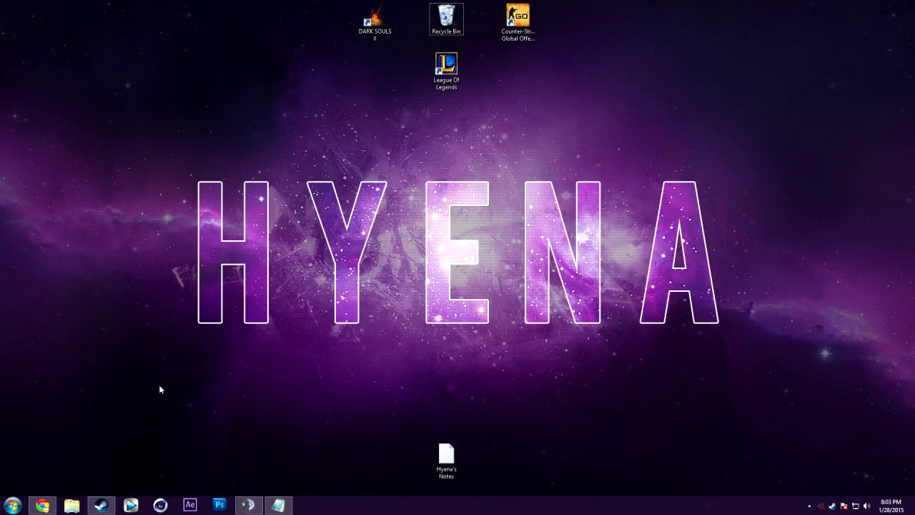
# Step: Read through the Reddit PSA on checking CS:GO weapon wear values, then go to the Steam profile
pyautogui.click(43, 506)
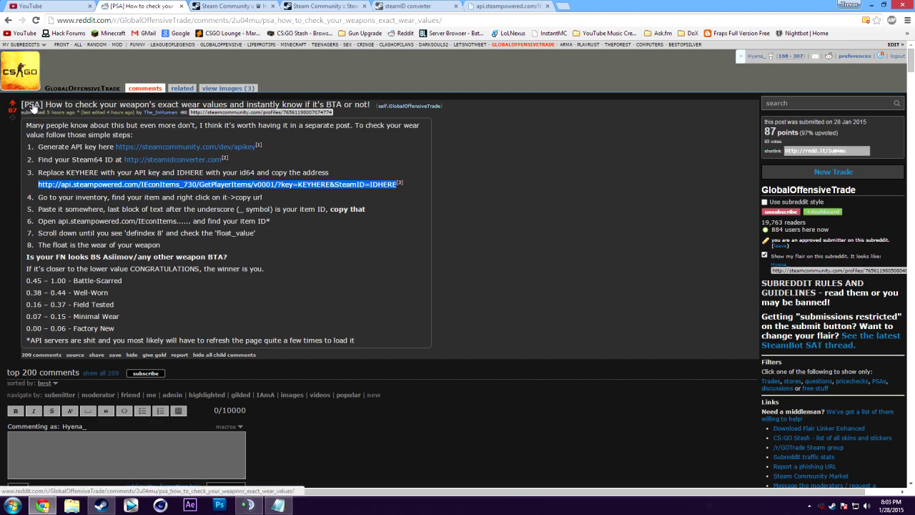
pyautogui.scroll(-3, 346, 236)
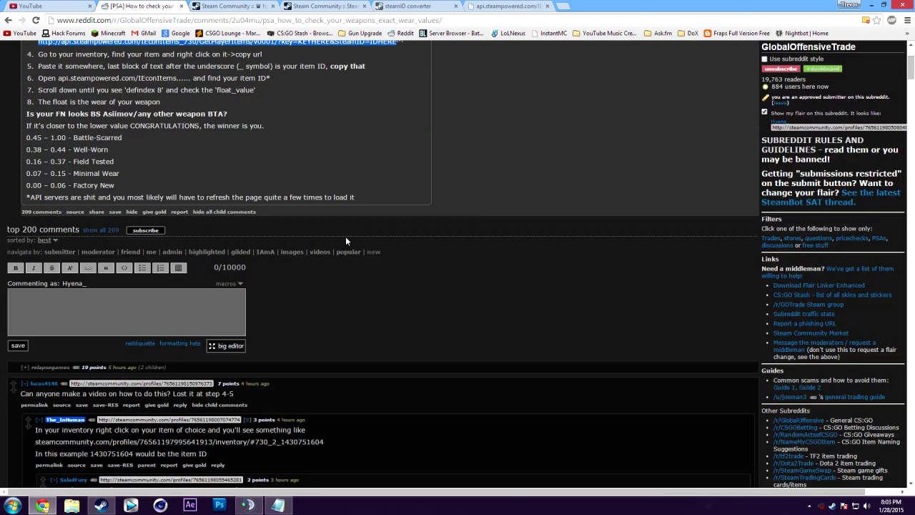
pyautogui.scroll(3, 345, 236)
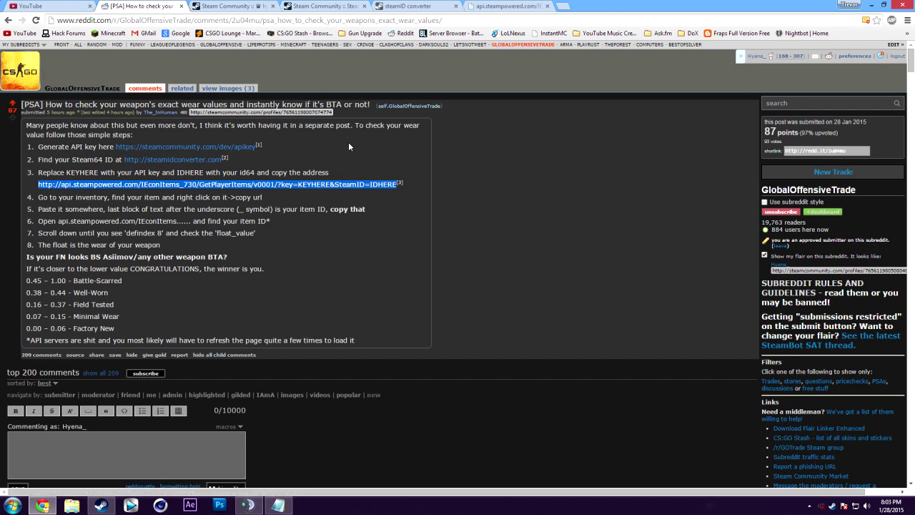
pyautogui.scroll(-2, 348, 141)
pyautogui.scroll(-1, 354, 164)
pyautogui.scroll(3, 358, 180)
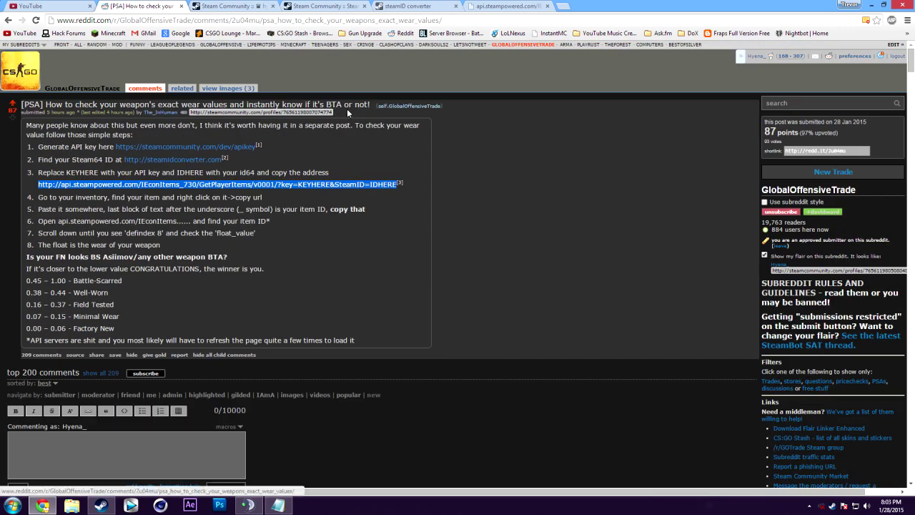
pyautogui.click(450, 191)
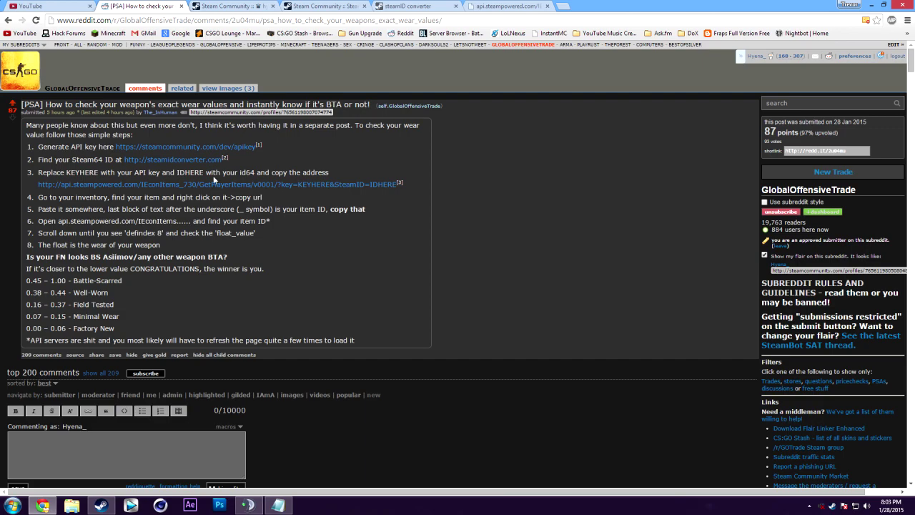
pyautogui.scroll(-5, 274, 281)
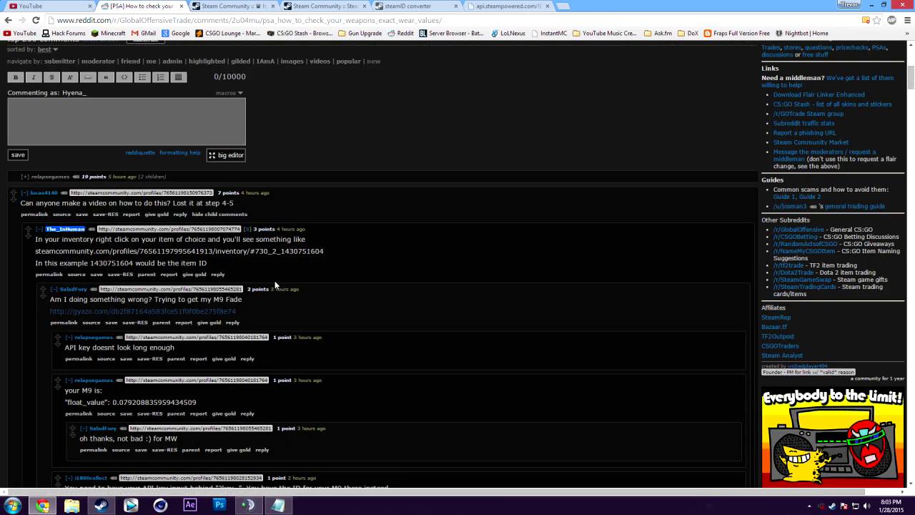
pyautogui.scroll(-5, 275, 281)
pyautogui.scroll(7, 274, 279)
pyautogui.scroll(3, 272, 280)
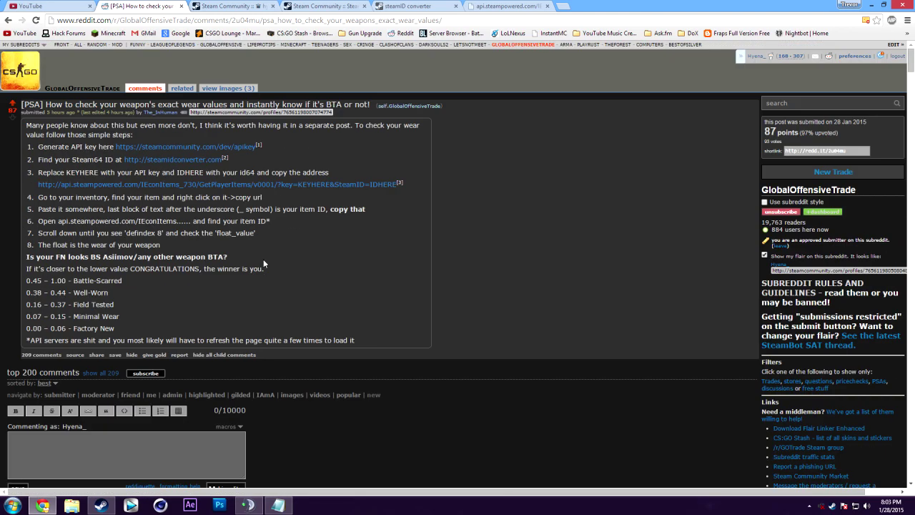
pyautogui.click(245, 5)
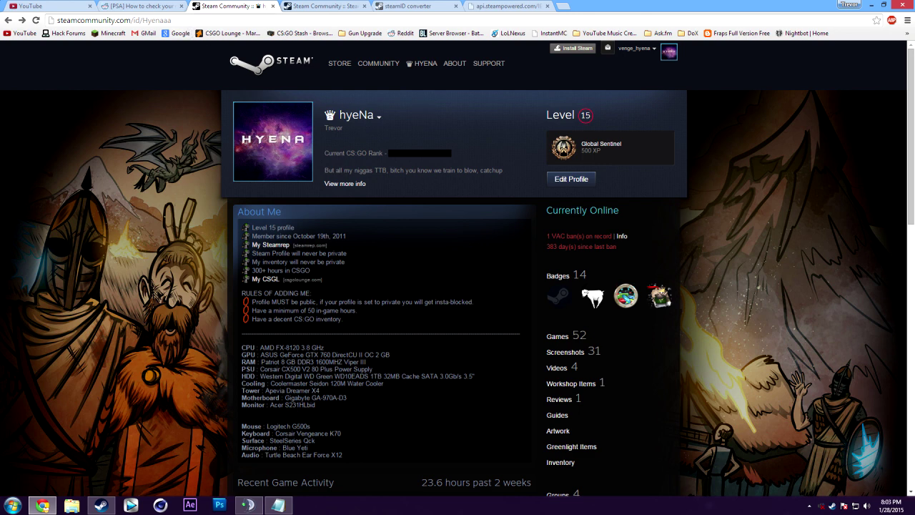
# Step: Select the entire Steam Community profile URL in the address bar for copying
pyautogui.hotkey('ctrl', 'l')
pyautogui.press('End')
pyautogui.write('a')
pyautogui.hotkey('ctrl', 'a')
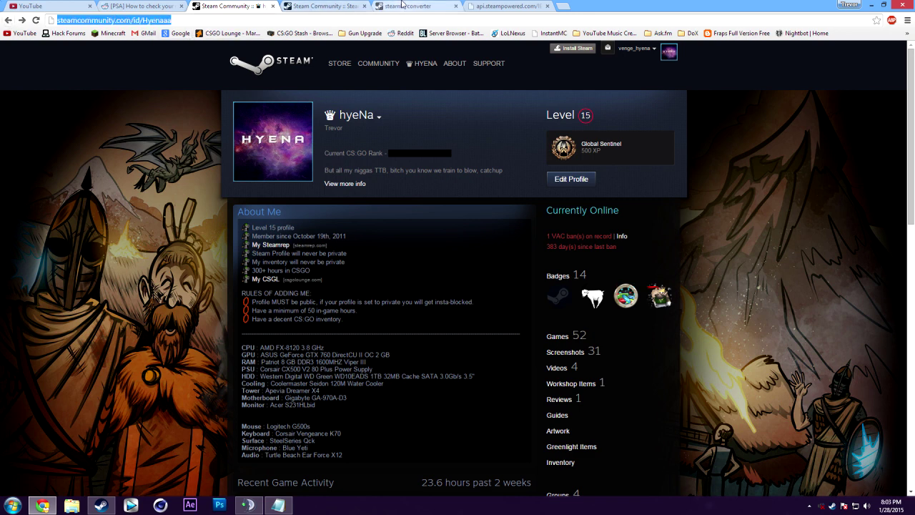
pyautogui.click(405, 6)
# Step: Paste the profile URL into the steamID converter and convert it
pyautogui.click(93, 20)
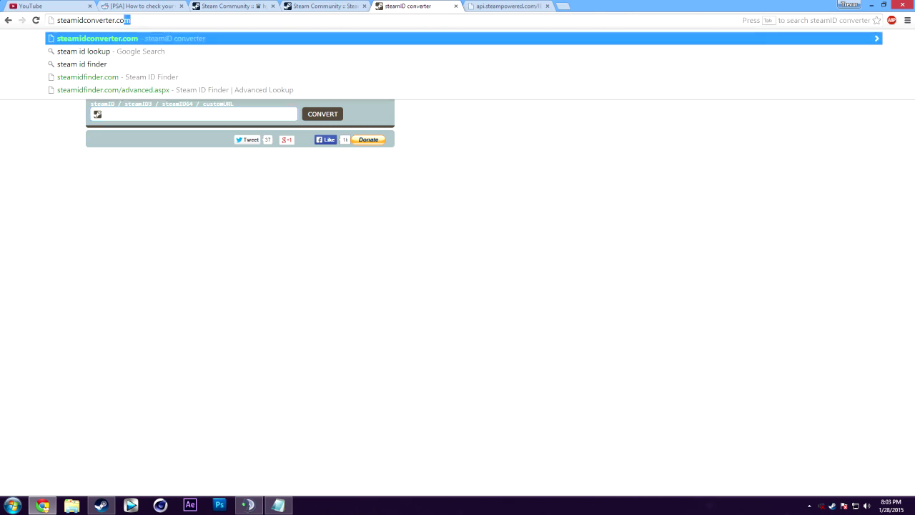
pyautogui.click(146, 166)
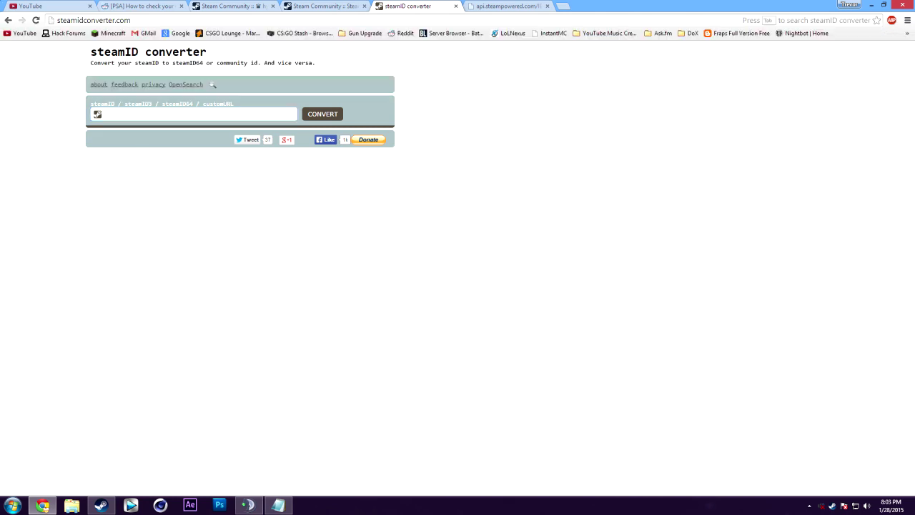
pyautogui.click(193, 114)
pyautogui.write('http://steamcommunity.com/id/Hyenaaa')
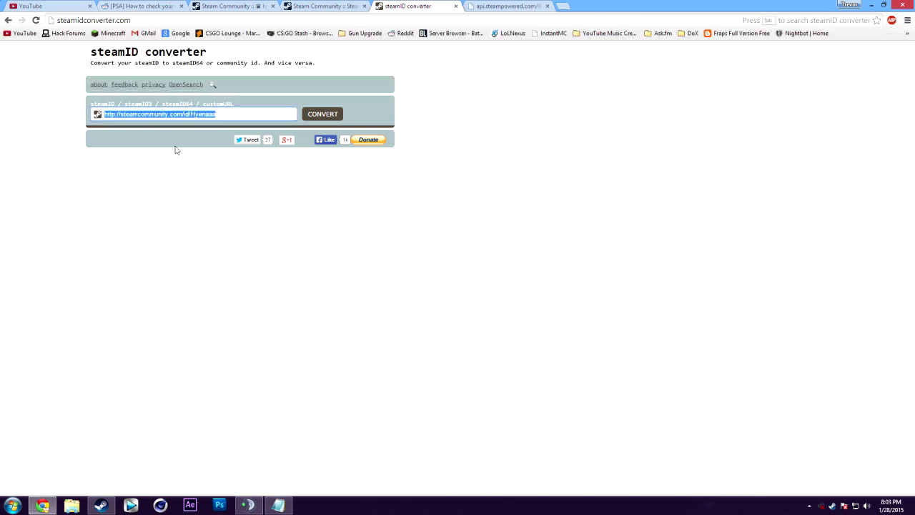
pyautogui.click(326, 115)
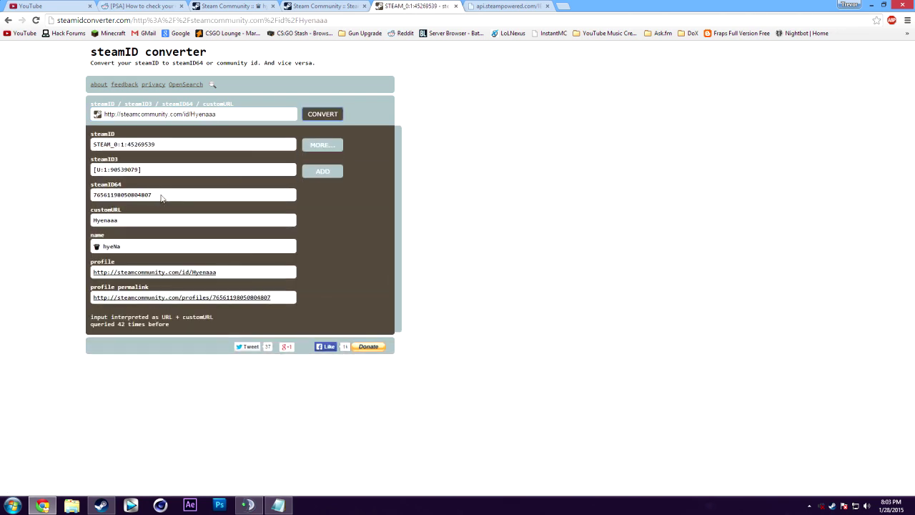
# Step: Copy the resulting steamID64 and paste it after the Steam64 ID label in Notepad
pyautogui.moveTo(158, 195); pyautogui.dragTo(96, 195)
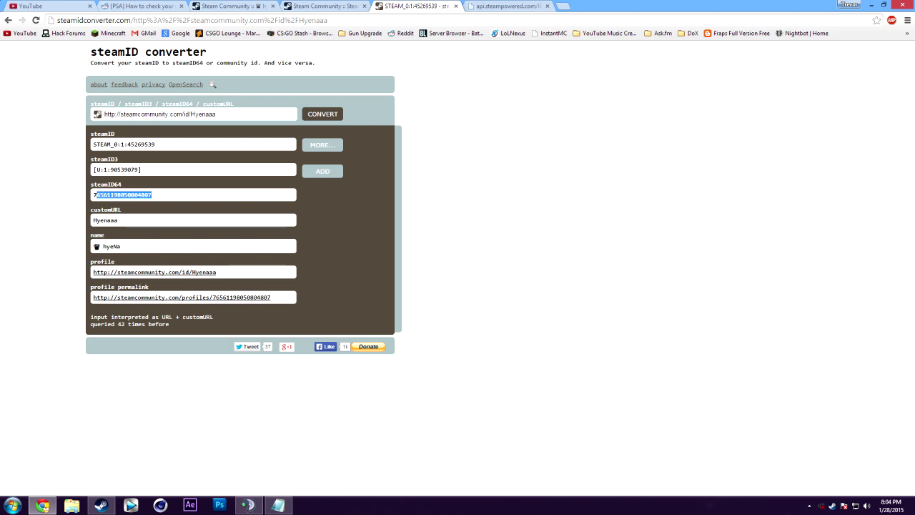
pyautogui.moveTo(153, 195); pyautogui.dragTo(93, 195)
pyautogui.hotkey('ctrl', 'c')
pyautogui.click(278, 504)
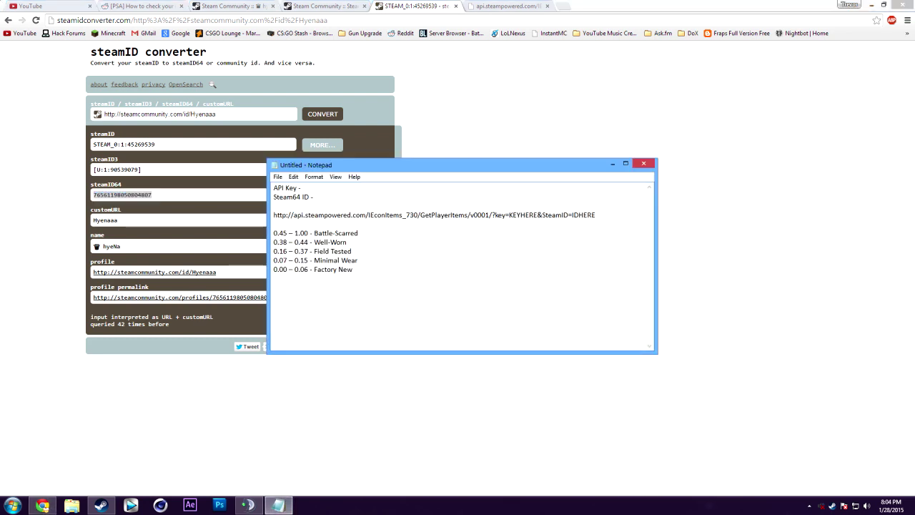
pyautogui.hotkey('ctrl', 'v')
pyautogui.hotkey('shift', 'End')
pyautogui.press('Right')
pyautogui.click(322, 6)
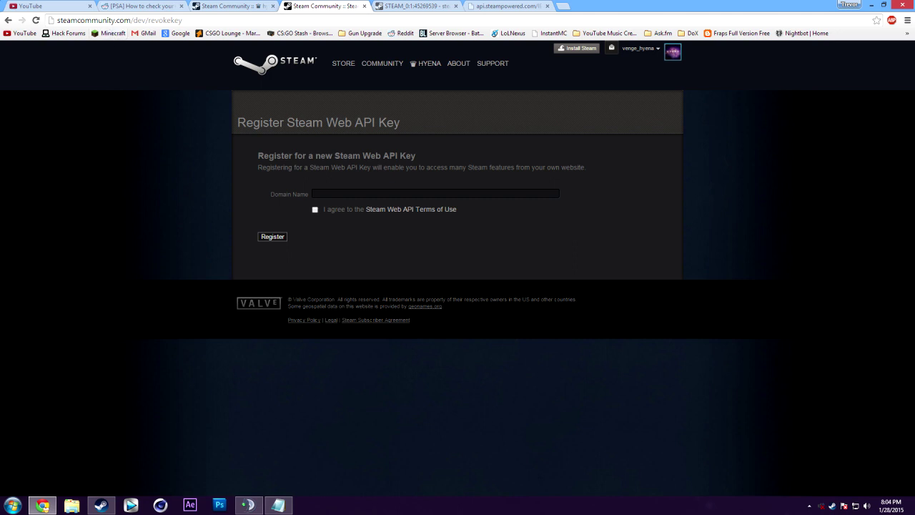
# Step: Open the Steam API key page via the Reddit guide's link, closing duplicate Steam tabs
pyautogui.moveTo(183, 20); pyautogui.dragTo(145, 20)
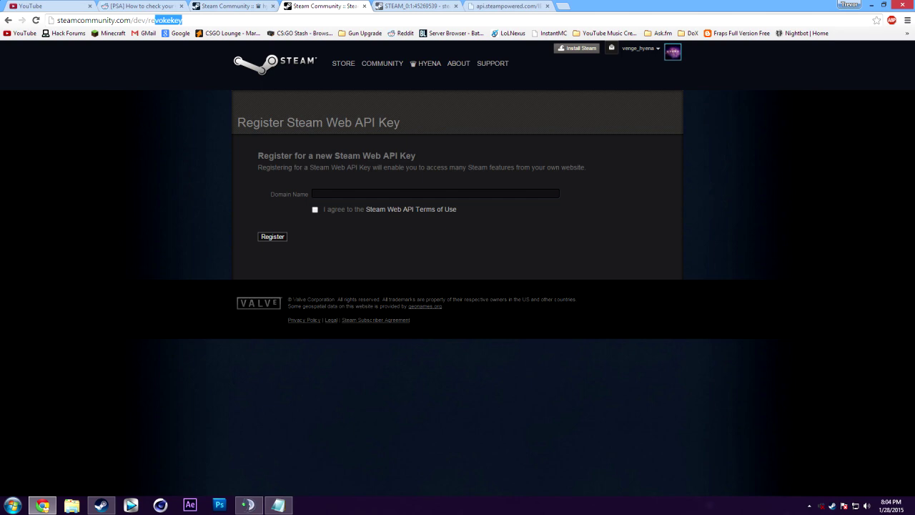
pyautogui.click(153, 6)
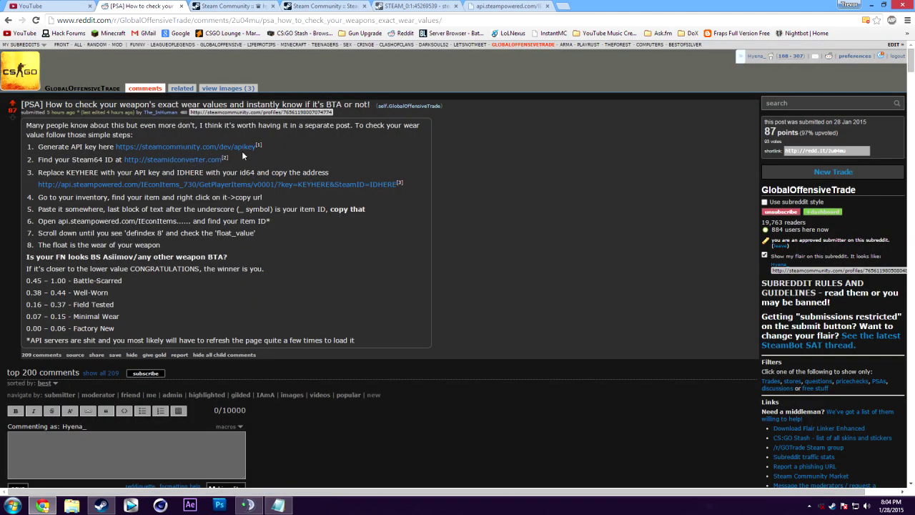
pyautogui.click(242, 147)
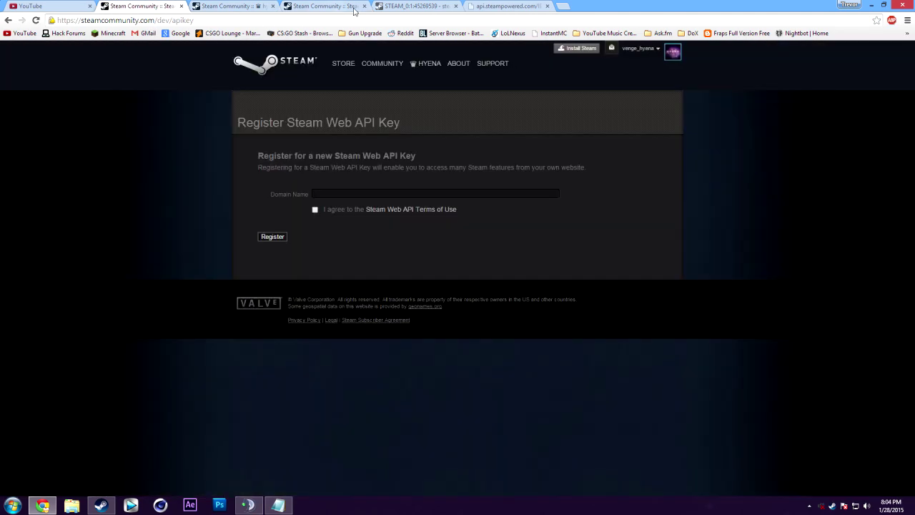
pyautogui.click(299, 5)
pyautogui.click(364, 6)
pyautogui.click(322, 6)
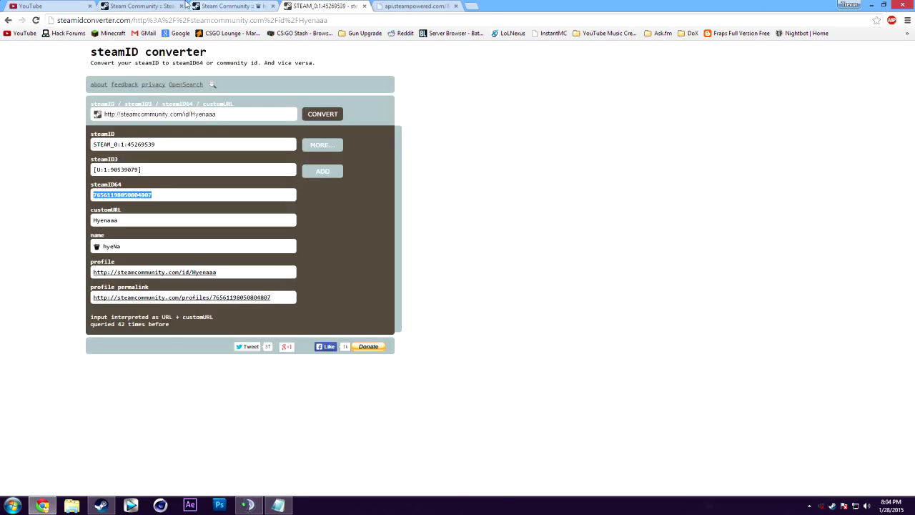
pyautogui.click(143, 6)
# Step: Register a Steam Web API key under domain 'Hyena' and copy the generated key
pyautogui.click(429, 193)
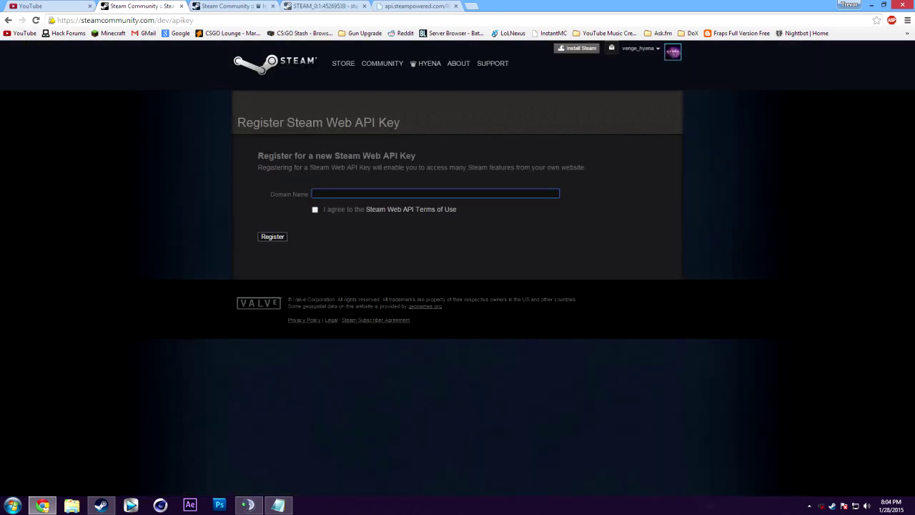
pyautogui.write('Hyena')
pyautogui.click(293, 179)
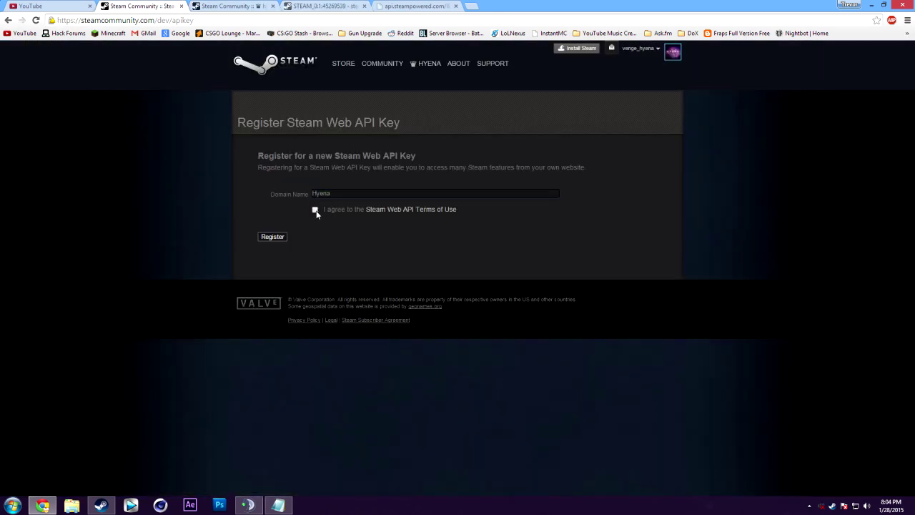
pyautogui.click(268, 241)
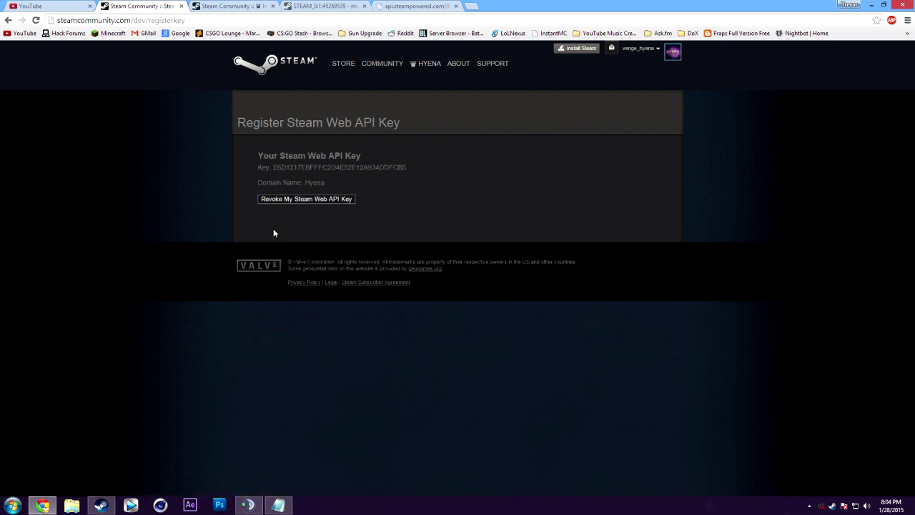
pyautogui.moveTo(273, 167); pyautogui.dragTo(406, 167)
pyautogui.hotkey('ctrl', 'c')
# Step: Paste the API key after the API Key label in the notes
pyautogui.click(278, 505)
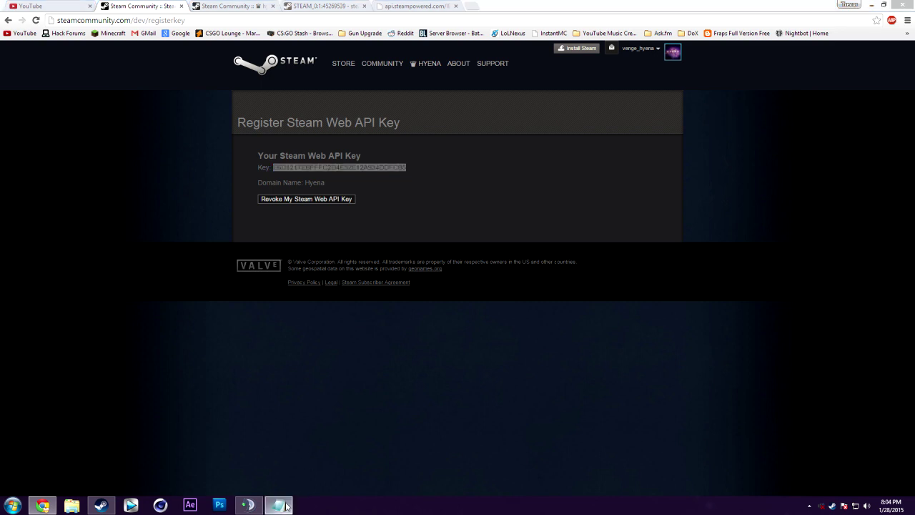
pyautogui.hotkey('ctrl', 'v')
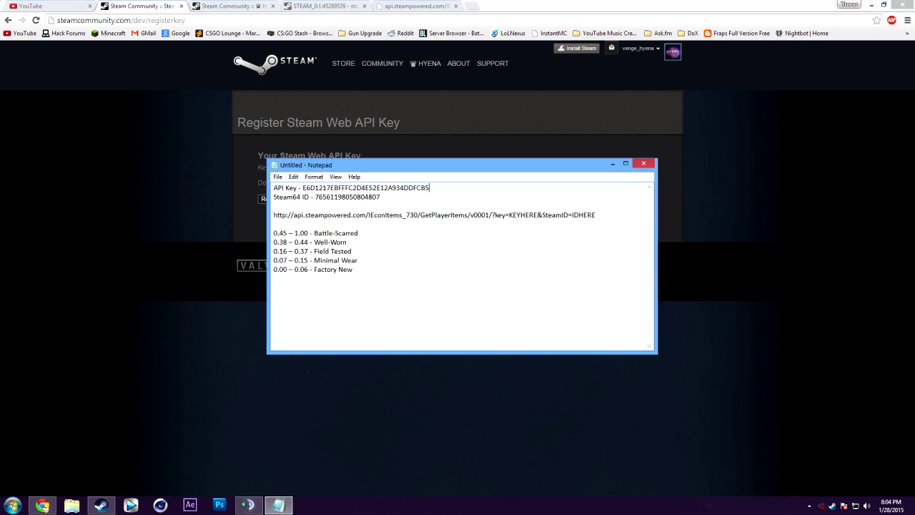
pyautogui.moveTo(302, 187); pyautogui.dragTo(426, 187)
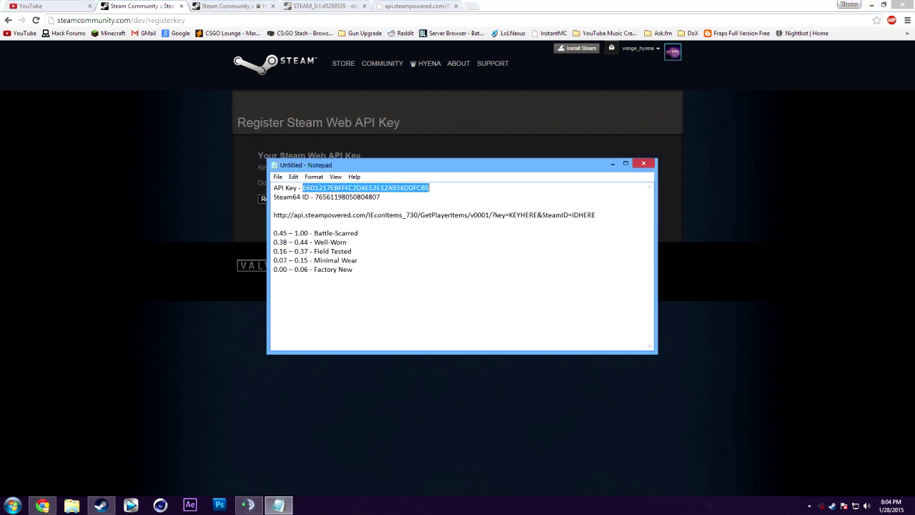
pyautogui.click(361, 214)
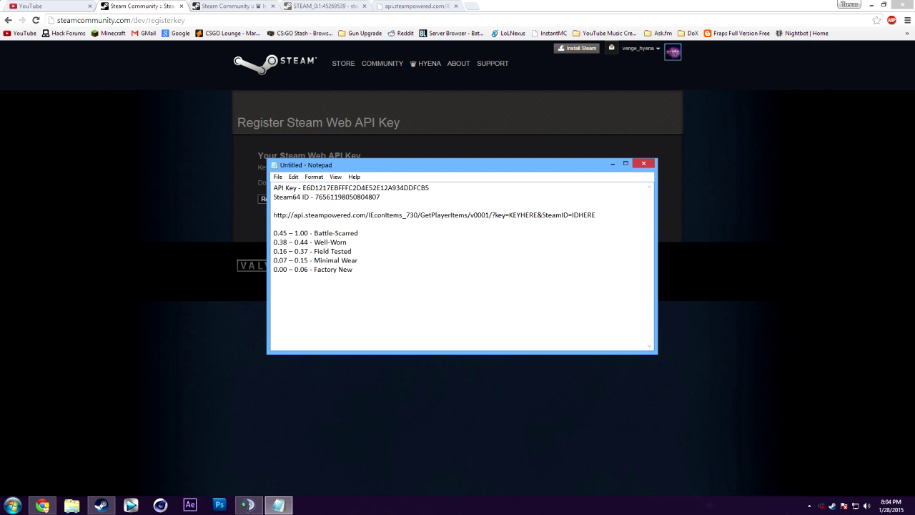
pyautogui.moveTo(273, 214); pyautogui.dragTo(486, 215)
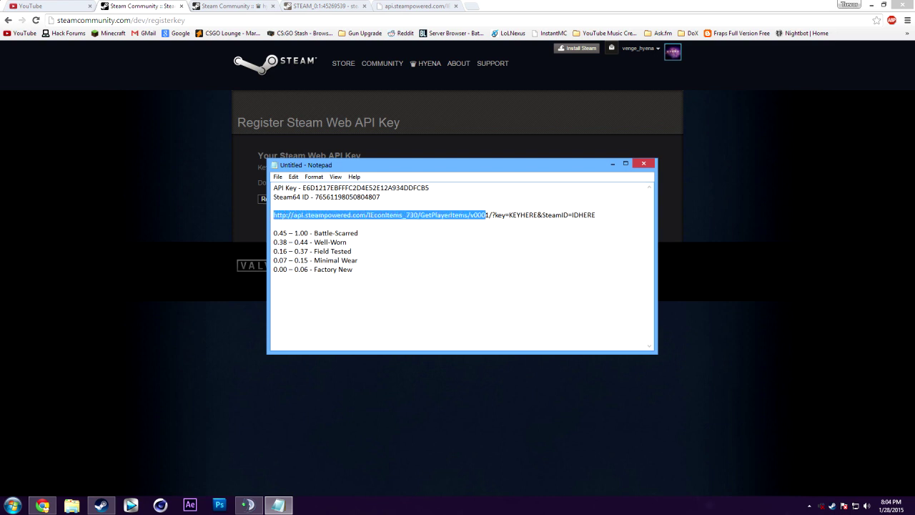
pyautogui.moveTo(486, 215); pyautogui.dragTo(594, 214)
pyautogui.click(535, 214)
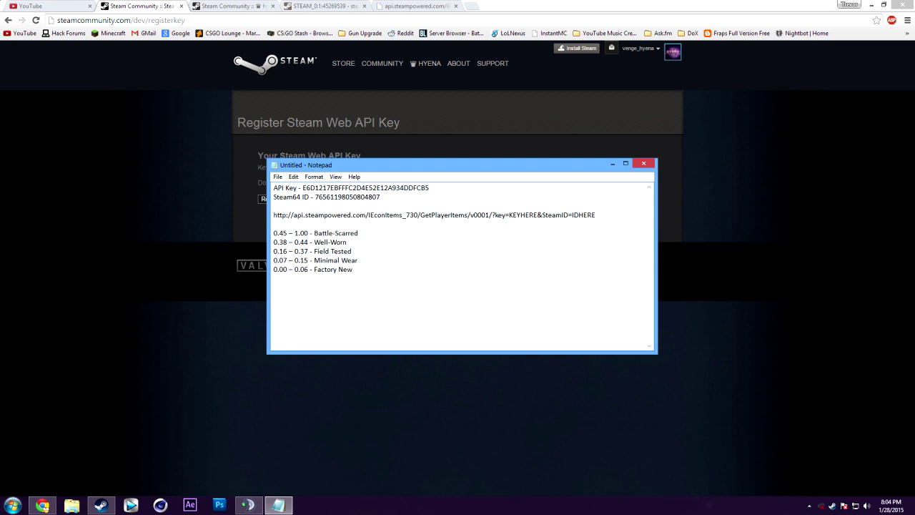
# Step: Replace the KEYHERE placeholder in the API URL with the API key
pyautogui.moveTo(303, 187); pyautogui.dragTo(429, 187)
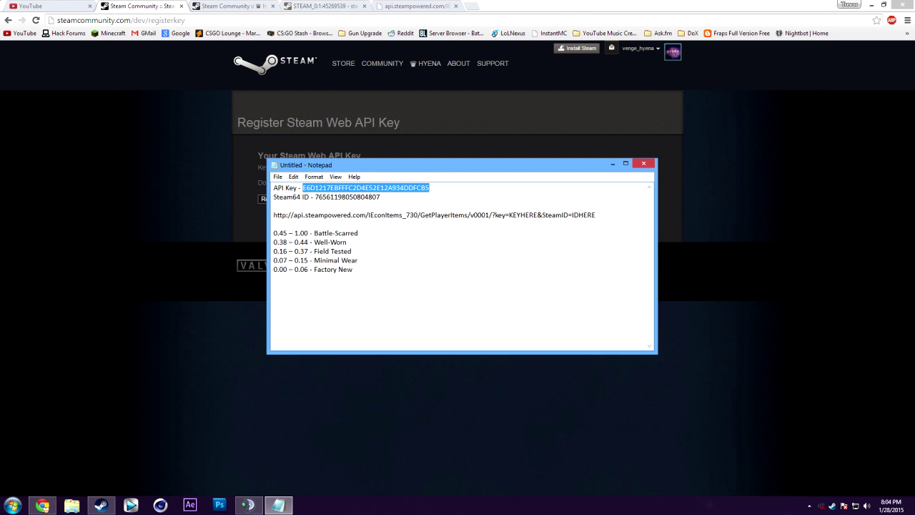
pyautogui.moveTo(494, 214); pyautogui.dragTo(596, 215)
pyautogui.click(529, 215)
pyautogui.moveTo(537, 215); pyautogui.dragTo(512, 214)
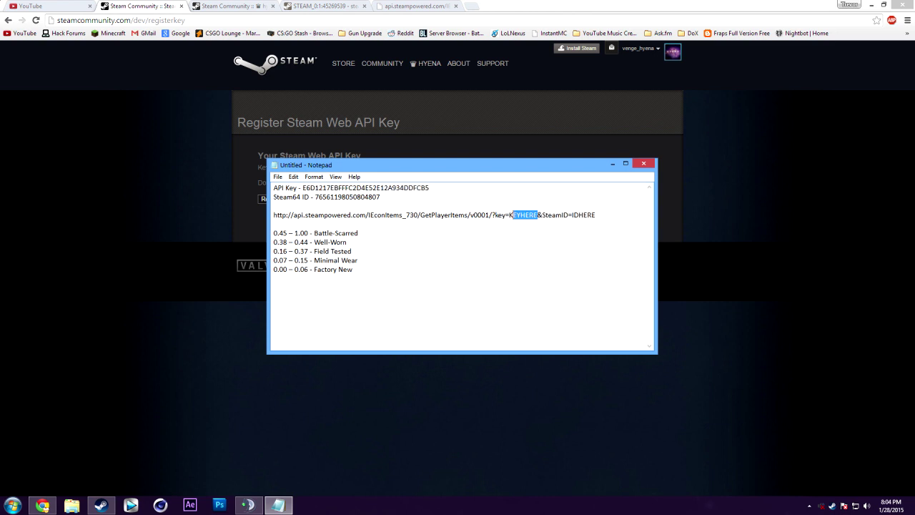
pyautogui.hotkey('ctrl', 'v')
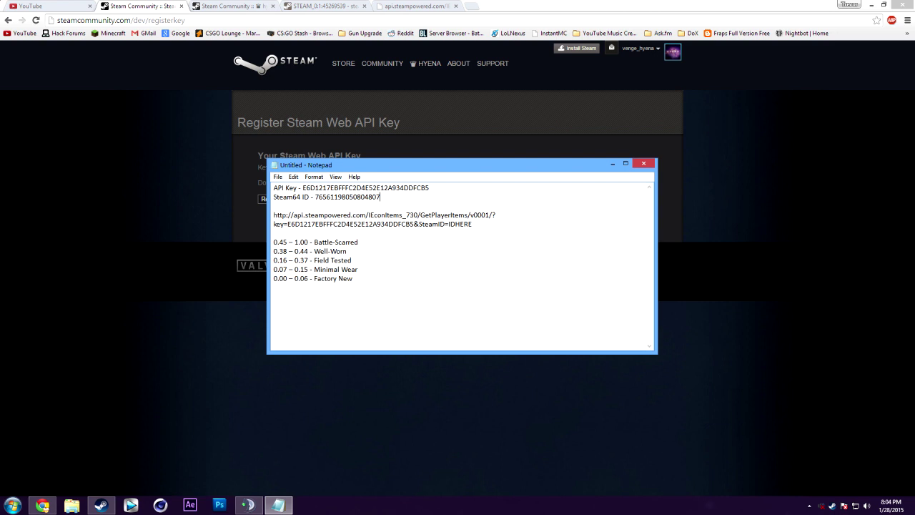
# Step: Replace IDHERE with the Steam64 ID and select the completed API URL
pyautogui.moveTo(381, 196); pyautogui.dragTo(315, 197)
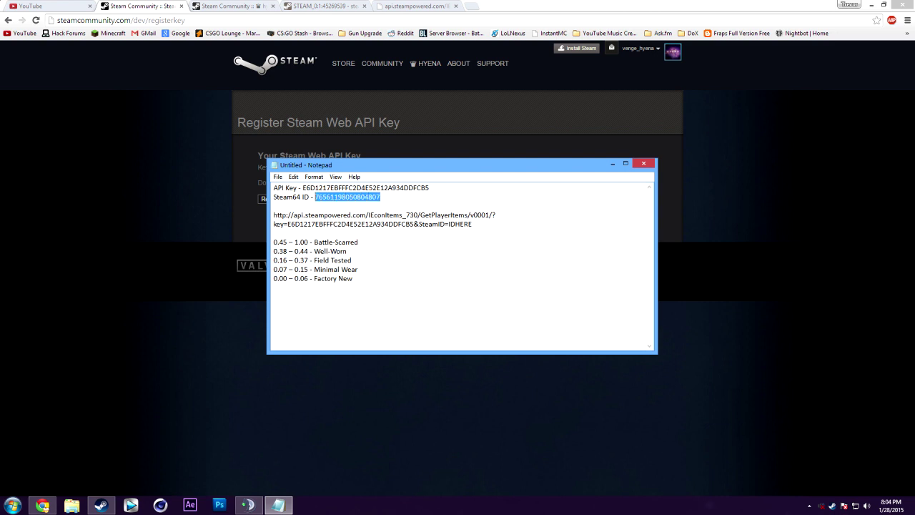
pyautogui.moveTo(472, 224); pyautogui.dragTo(450, 223)
pyautogui.hotkey('ctrl', 'v')
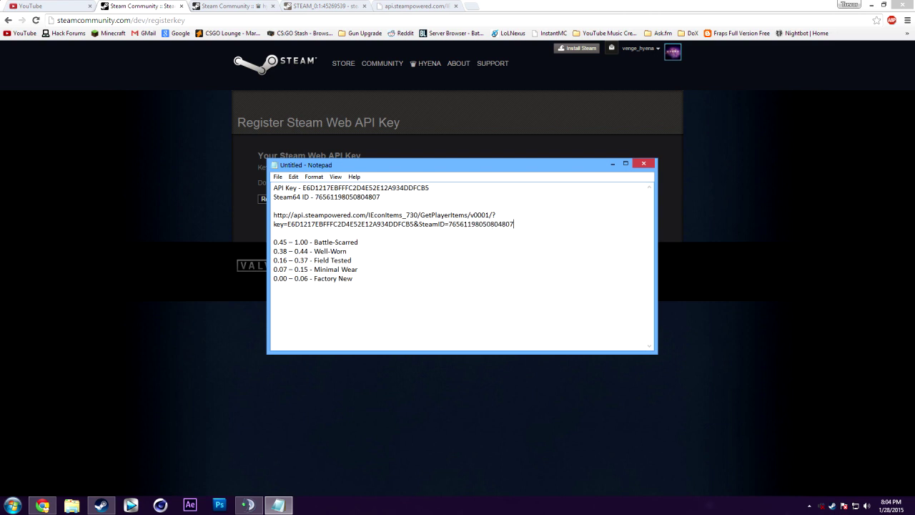
pyautogui.moveTo(513, 224); pyautogui.dragTo(274, 214)
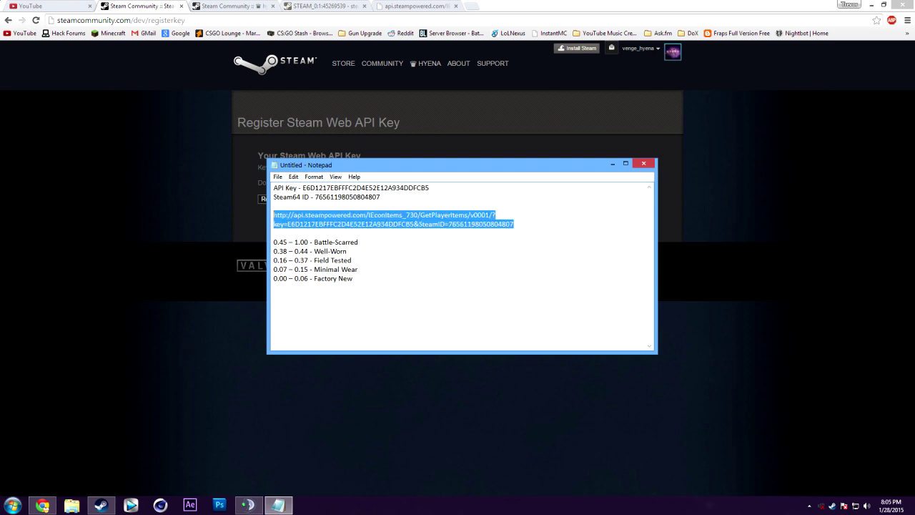
# Step: Load the completed player-items API URL in Chrome and scroll the returned inventory JSON
pyautogui.click(215, 201)
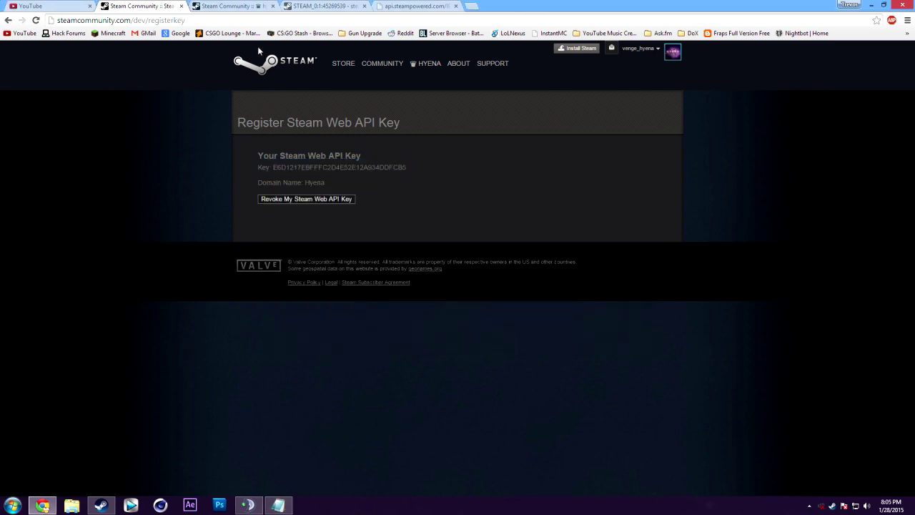
pyautogui.click(323, 6)
pyautogui.hotkey('ctrl', 'a')
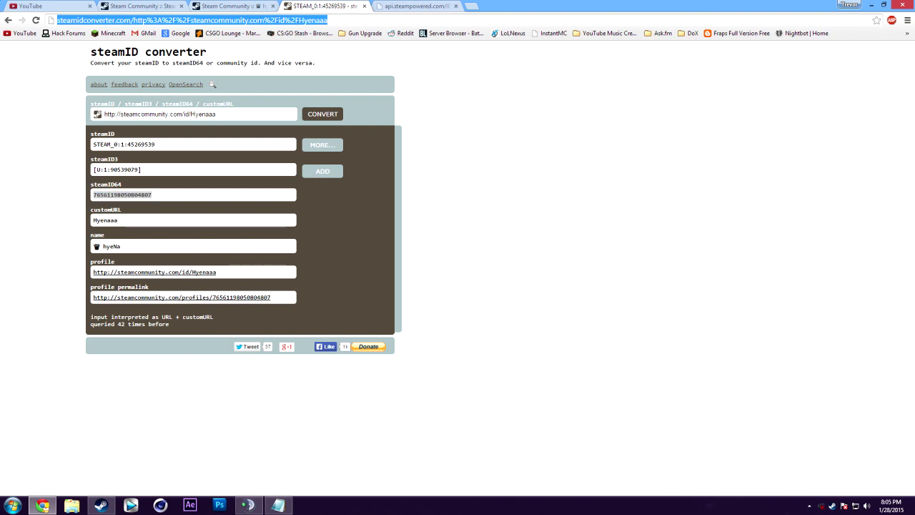
pyautogui.hotkey('ctrl', 'v')
pyautogui.press('Return')
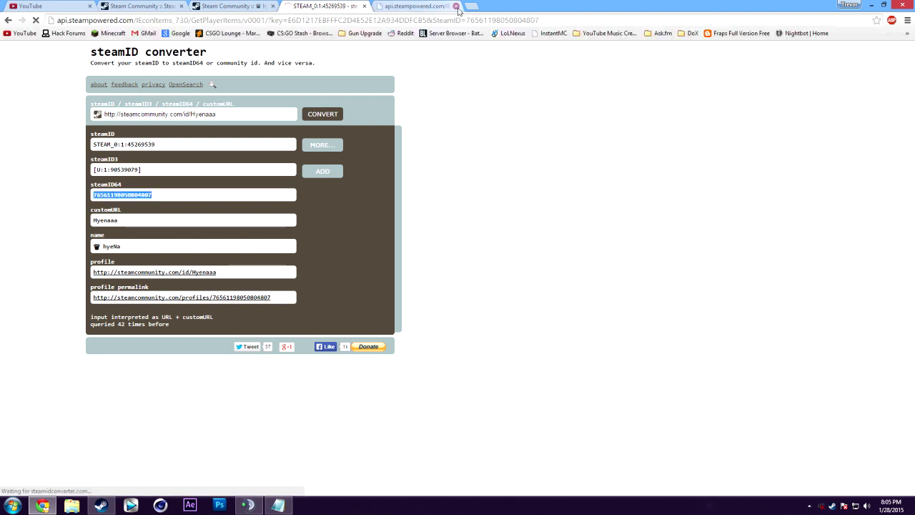
pyautogui.click(455, 6)
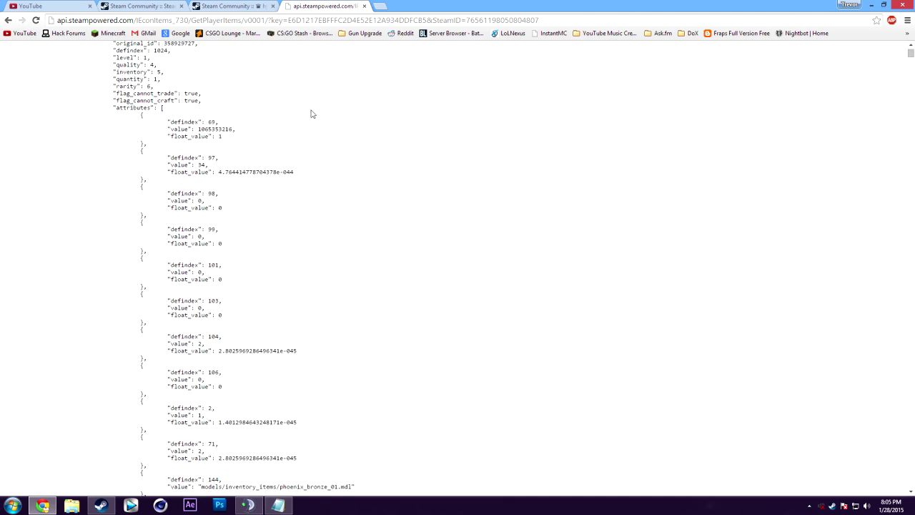
pyautogui.scroll(-5, 236, 155)
pyautogui.scroll(-2, 271, 162)
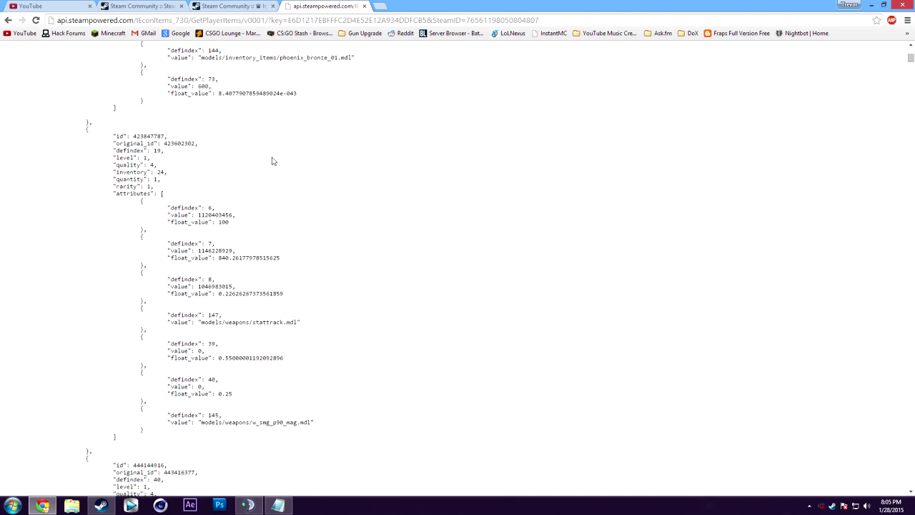
pyautogui.scroll(5, 272, 161)
pyautogui.scroll(3, 272, 161)
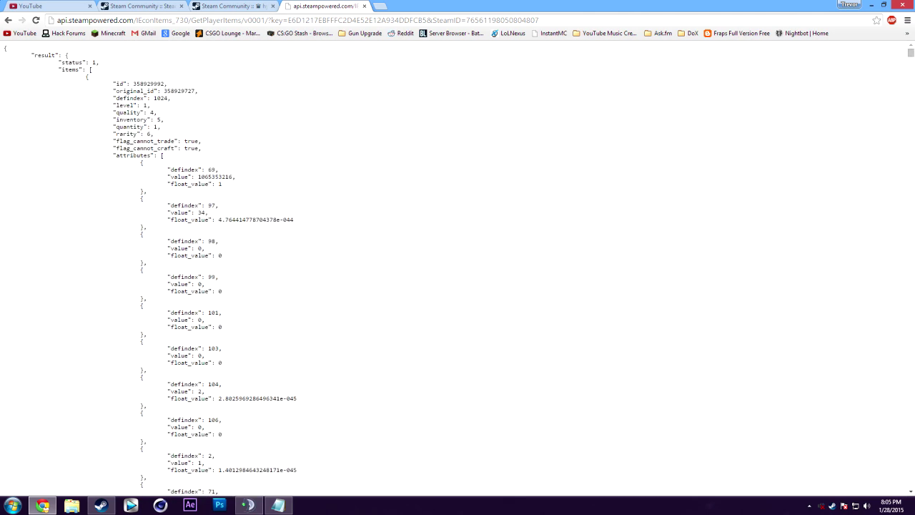
pyautogui.click(219, 7)
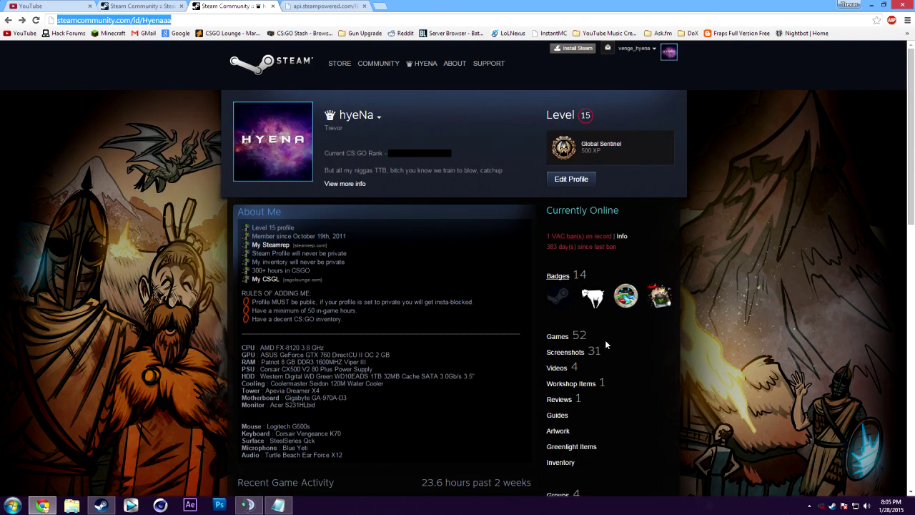
# Step: Open the profile Inventory, select the M9 Bayonet | Night, and copy its link address
pyautogui.click(560, 461)
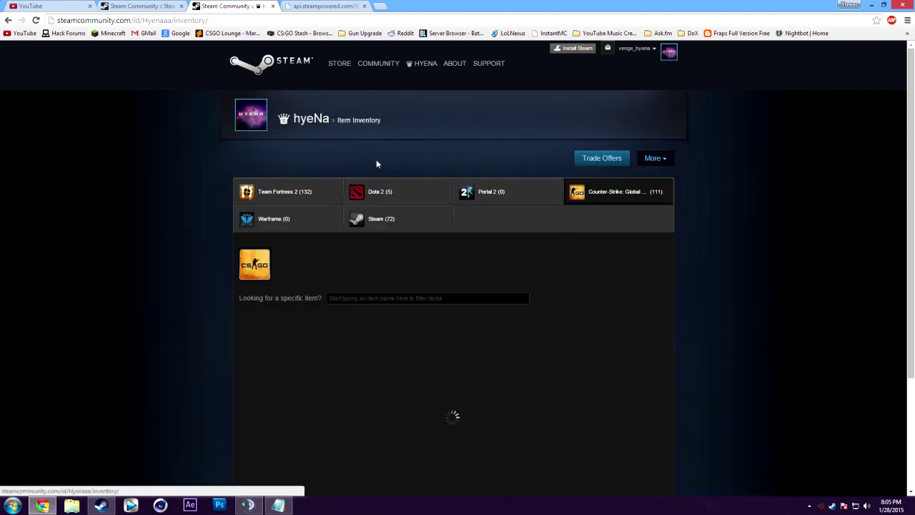
pyautogui.scroll(-2, 250, 193)
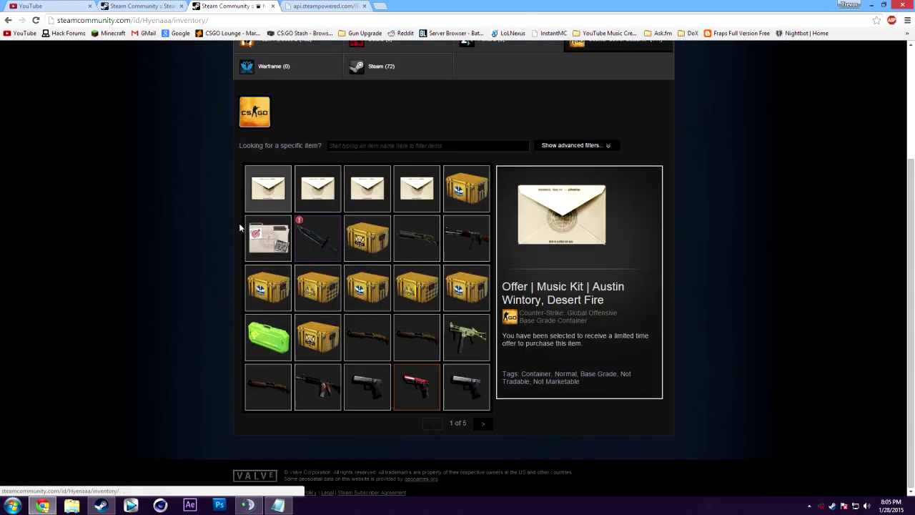
pyautogui.click(317, 226)
pyautogui.scroll(-1, 343, 230)
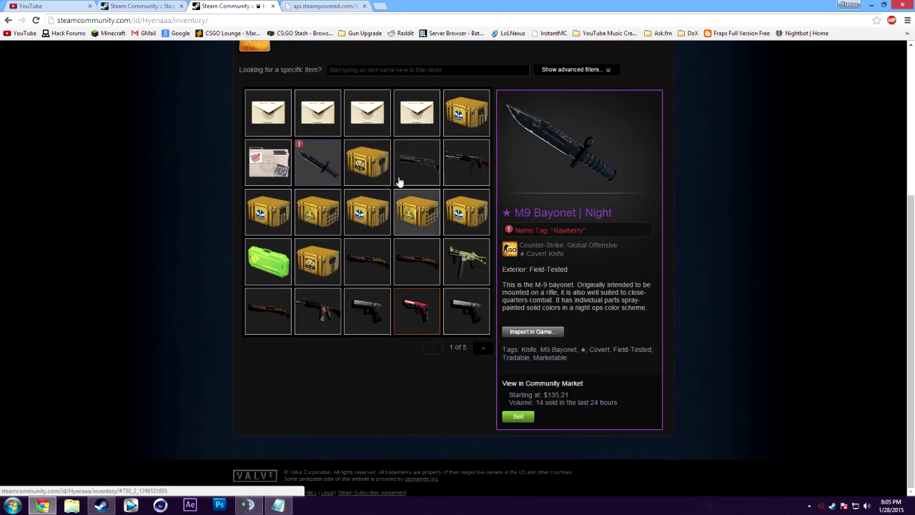
pyautogui.rightClick(312, 161)
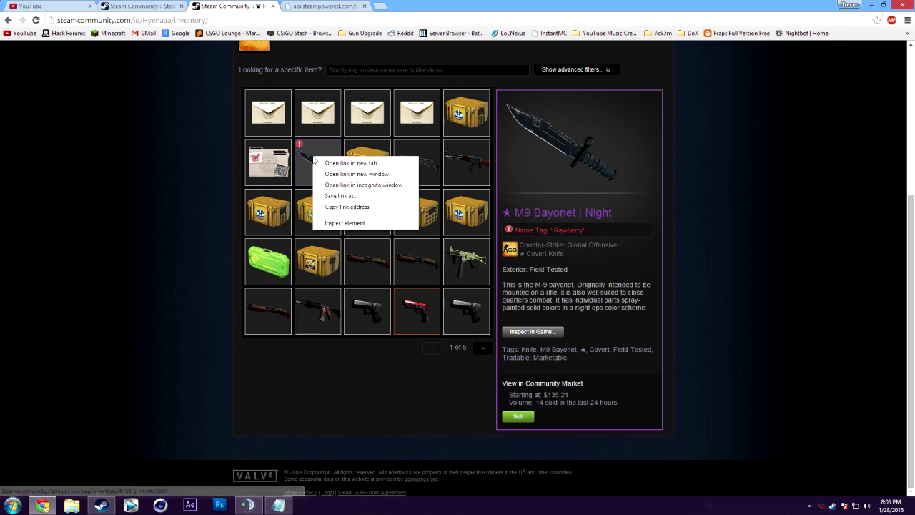
pyautogui.click(348, 206)
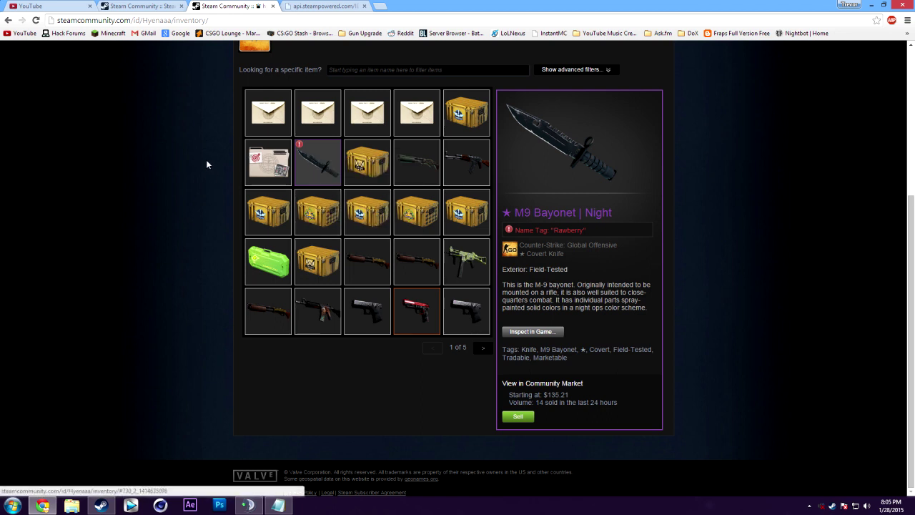
pyautogui.rightClick(327, 159)
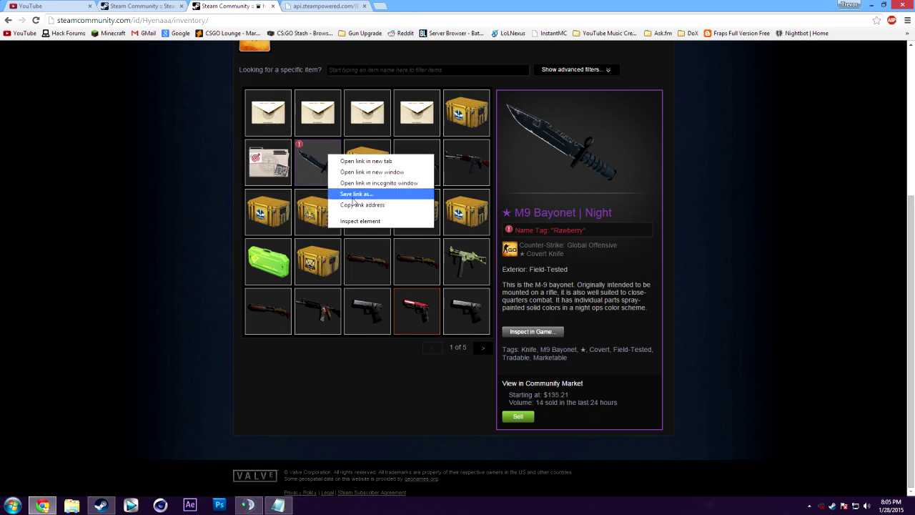
pyautogui.click(348, 208)
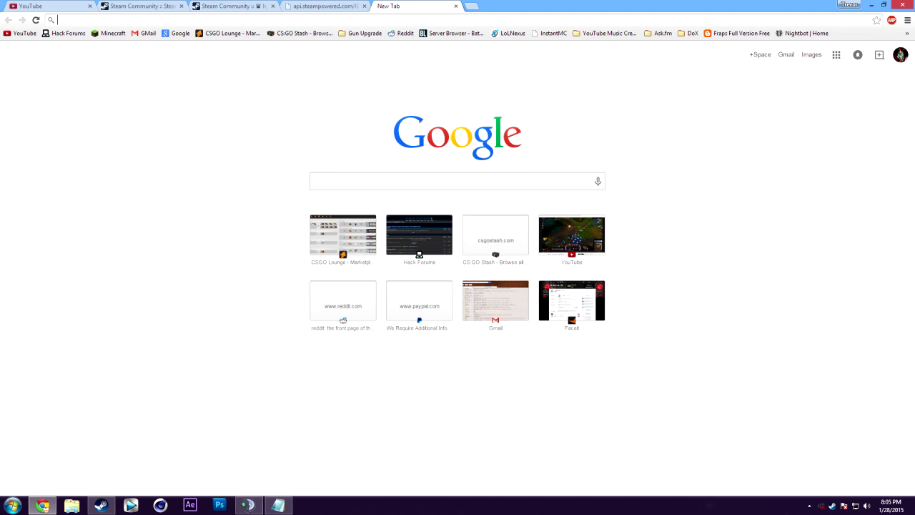
pyautogui.hotkey('ctrl', 'v')
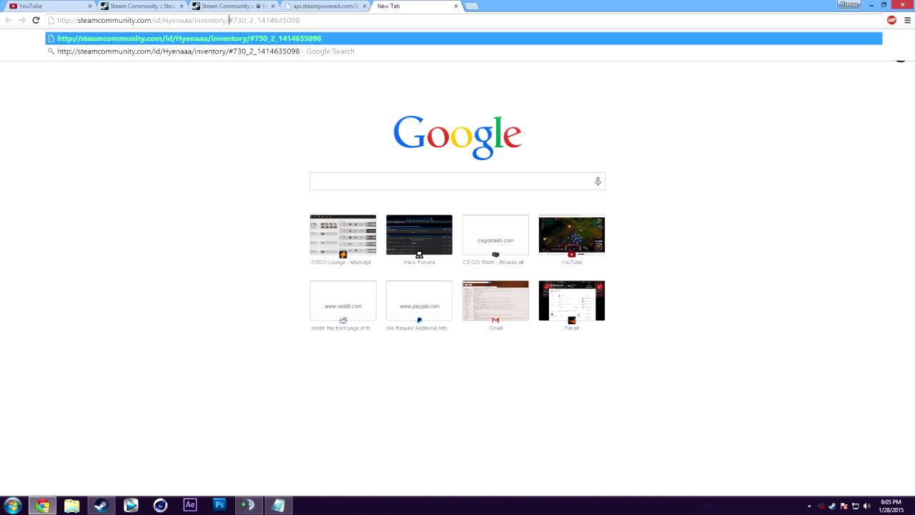
pyautogui.hotkey('shift', 'Right')
pyautogui.hotkey('shift', 'Right')
pyautogui.hotkey('shift', 'Right')
pyautogui.hotkey('shift', 'Right')
pyautogui.hotkey('shift', 'Right')
pyautogui.hotkey('shift', 'Right')
pyautogui.hotkey('shift', 'Right')
pyautogui.moveTo(300, 20); pyautogui.dragTo(258, 20)
pyautogui.click(455, 5)
pyautogui.click(328, 5)
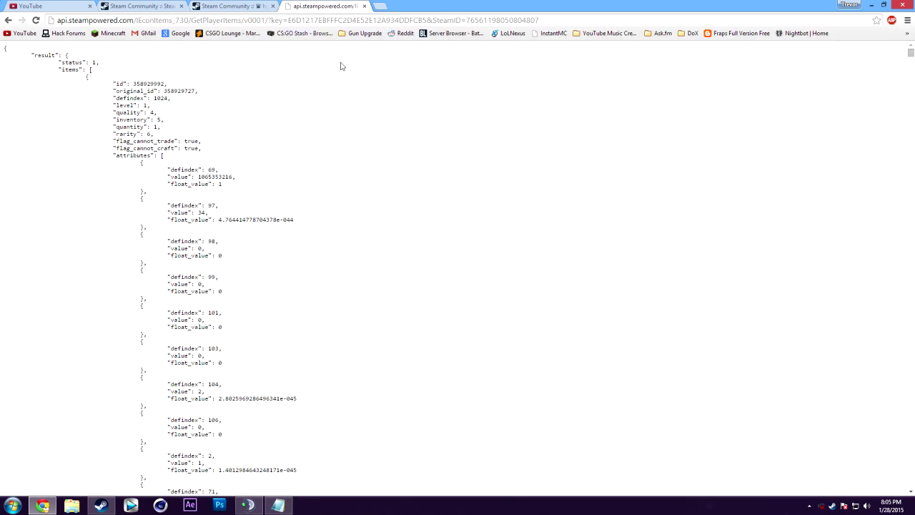
pyautogui.hotkey('ctrl', 'f')
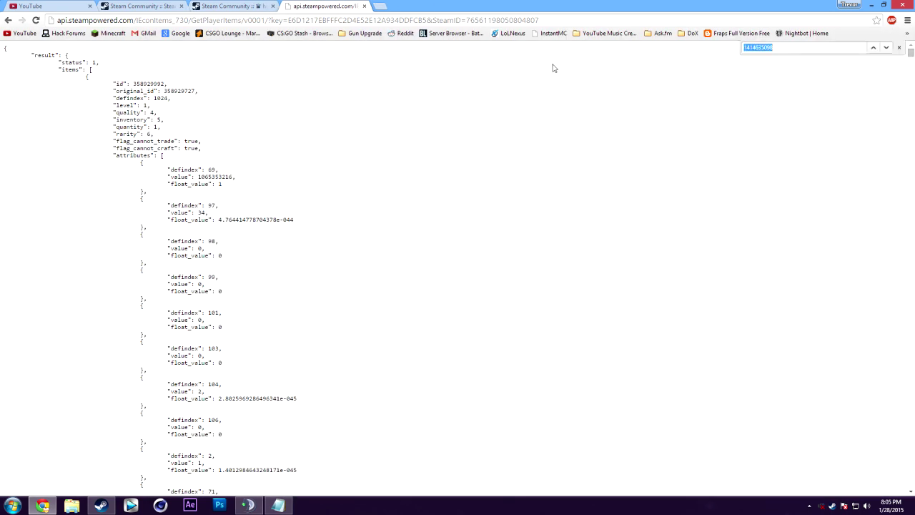
pyautogui.click(773, 47)
pyautogui.hotkey('ctrl', 'a')
pyautogui.hotkey('ctrl', 'v')
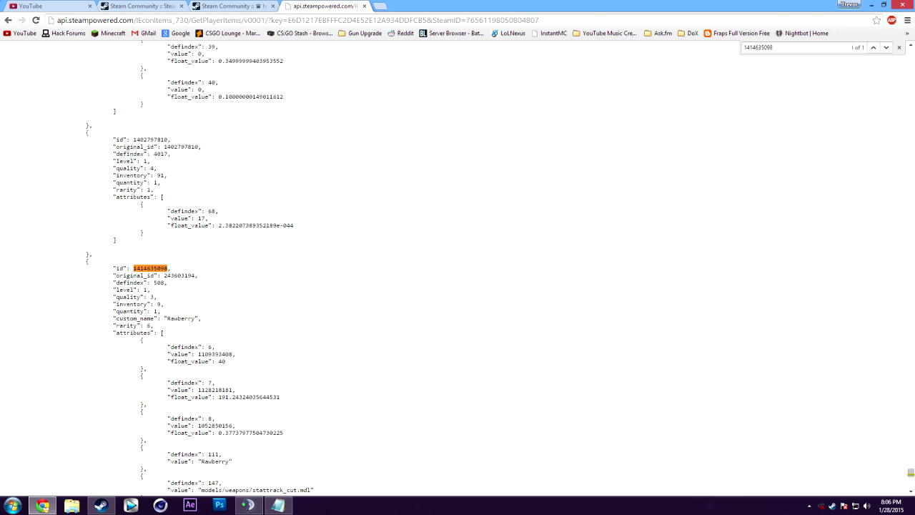
pyautogui.doubleClick(181, 318)
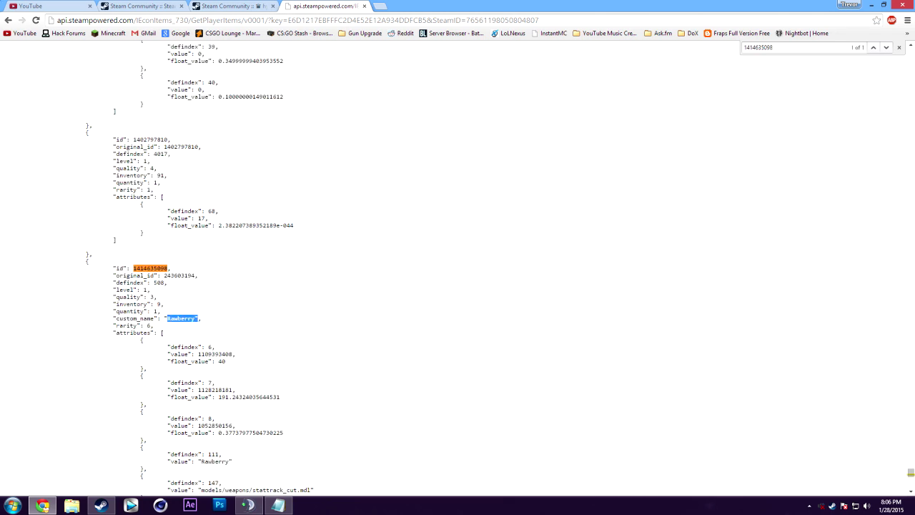
pyautogui.click(222, 6)
pyautogui.click(312, 6)
pyautogui.click(899, 48)
# Step: Highlight the knife's defindex 8 float value, about 0.3773, in its JSON entry
pyautogui.click(284, 311)
pyautogui.scroll(-1, 255, 310)
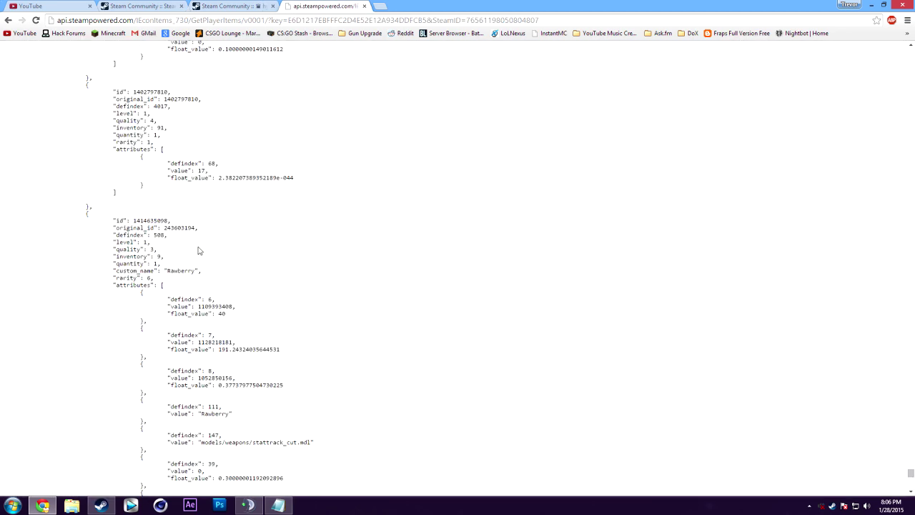
pyautogui.scroll(-1, 199, 248)
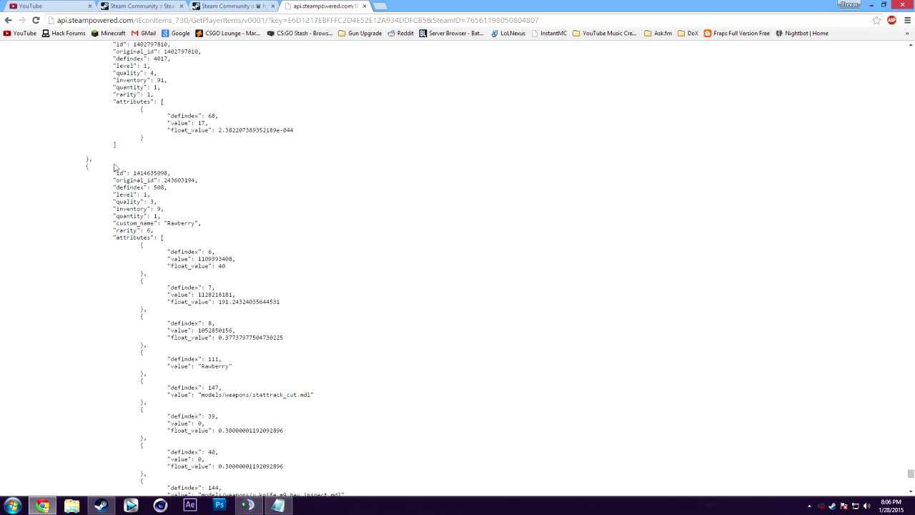
pyautogui.moveTo(133, 172); pyautogui.dragTo(177, 177)
pyautogui.click(166, 209)
pyautogui.doubleClick(210, 323)
pyautogui.moveTo(170, 338); pyautogui.dragTo(233, 337)
pyautogui.click(206, 337)
# Step: Move Notepad beside the JSON and select the 0.16–0.37 Field Tested wear range line
pyautogui.click(278, 505)
pyautogui.moveTo(365, 172); pyautogui.dragTo(386, 160)
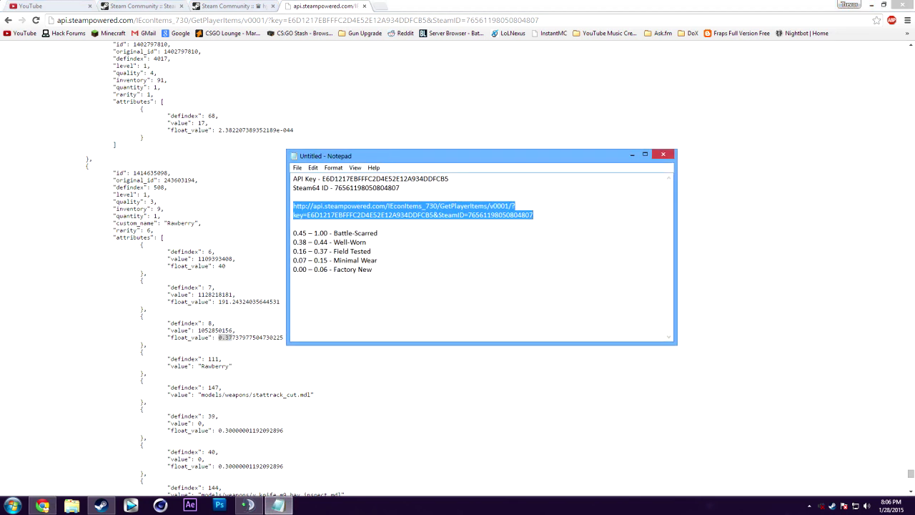
pyautogui.click(316, 251)
pyautogui.moveTo(318, 251); pyautogui.dragTo(368, 251)
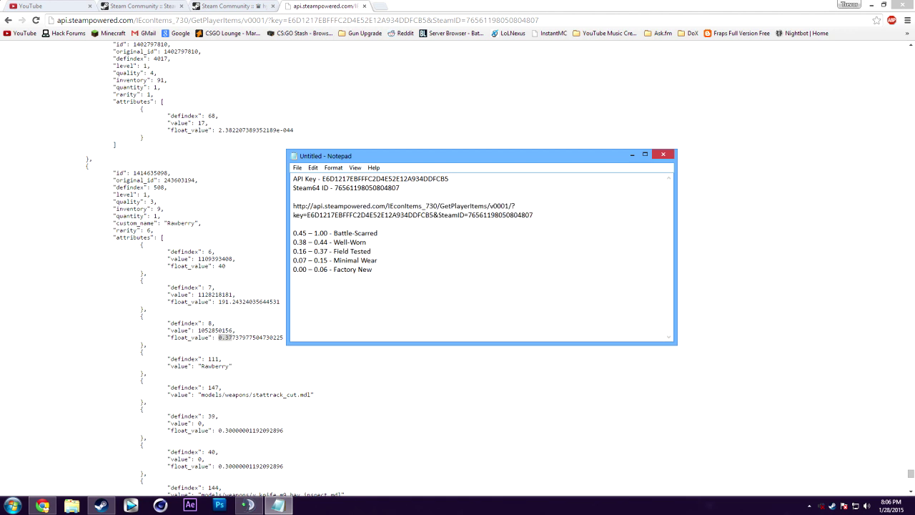
# Step: Arrange the browser and Notepad so the API JSON and wear table sit side by side
pyautogui.click(244, 7)
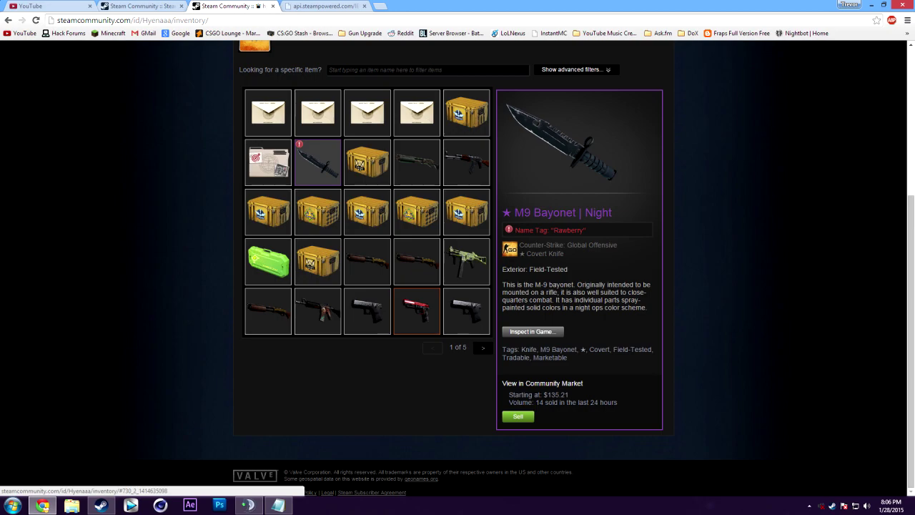
pyautogui.click(871, 5)
pyautogui.click(42, 505)
pyautogui.hotkey('ctrl', 'Tab')
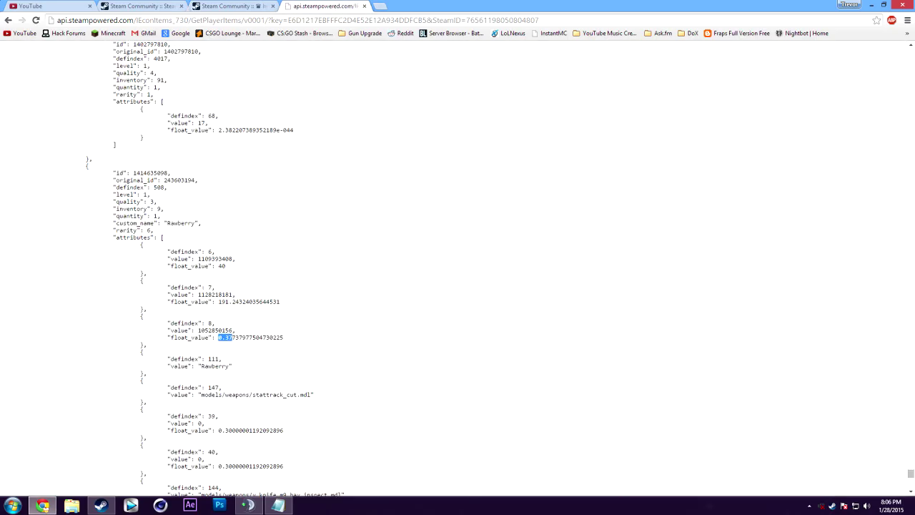
pyautogui.click(278, 505)
pyautogui.moveTo(409, 158); pyautogui.dragTo(418, 159)
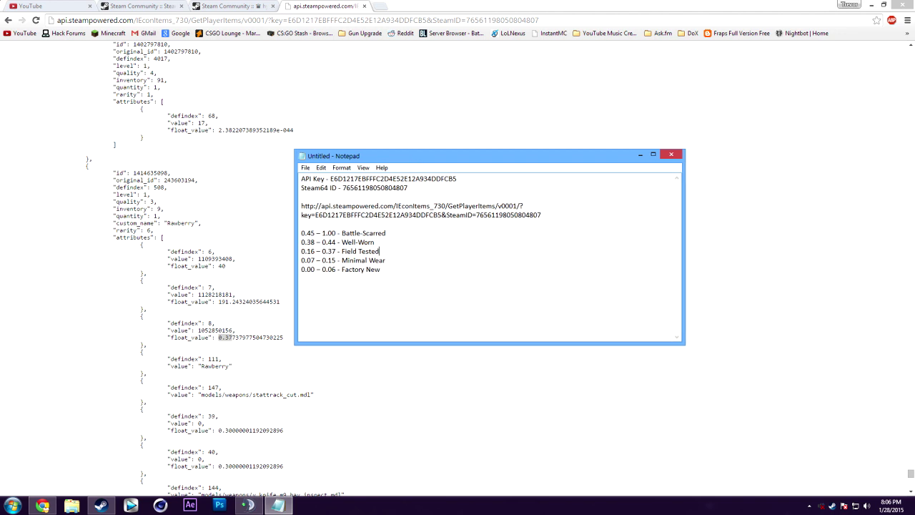